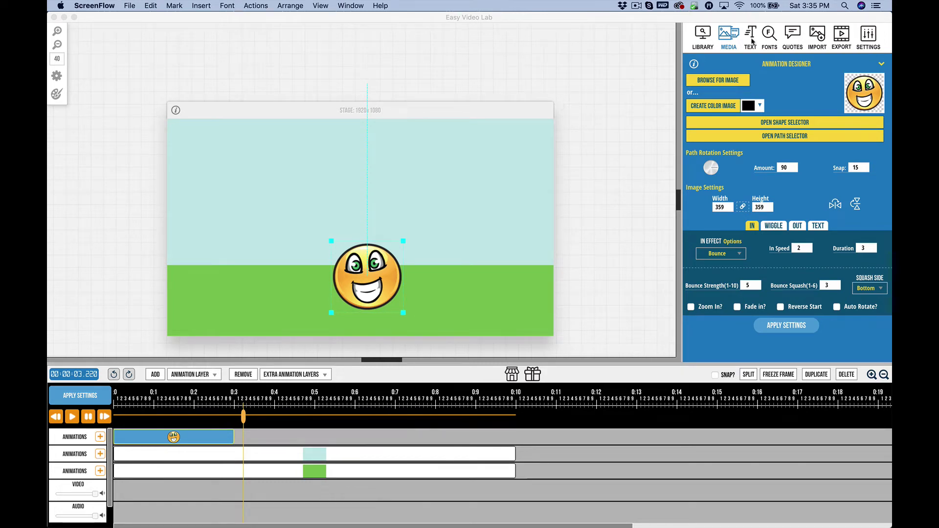
Bring the video editor forward, collapse and reopen the Animation Designer settings, and play the bounce from the start.
{"action": "left_click", "coordinate": [107, 17]}
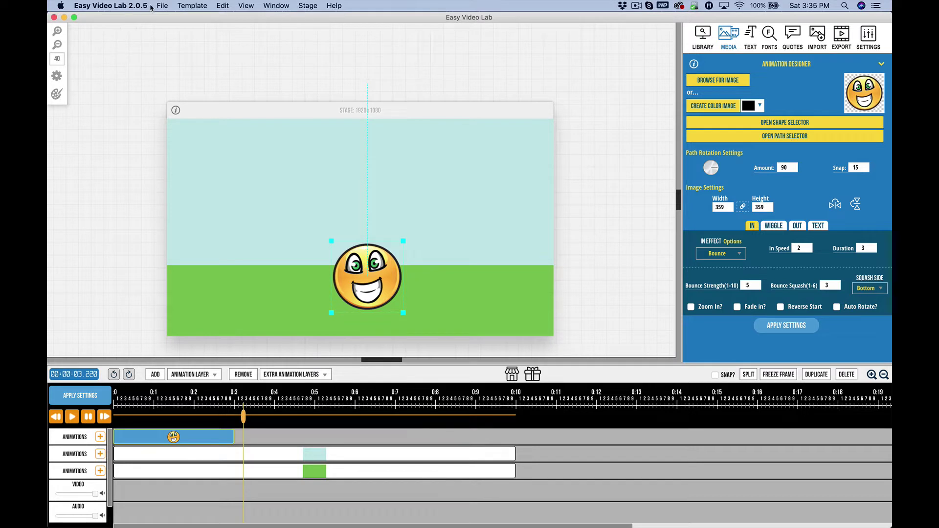
{"action": "left_click", "coordinate": [779, 67]}
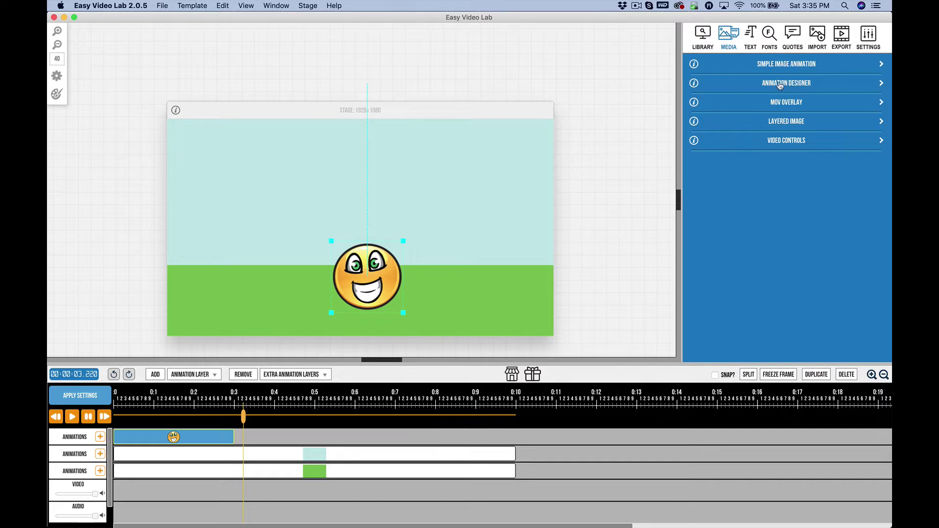
{"action": "left_click", "coordinate": [781, 86]}
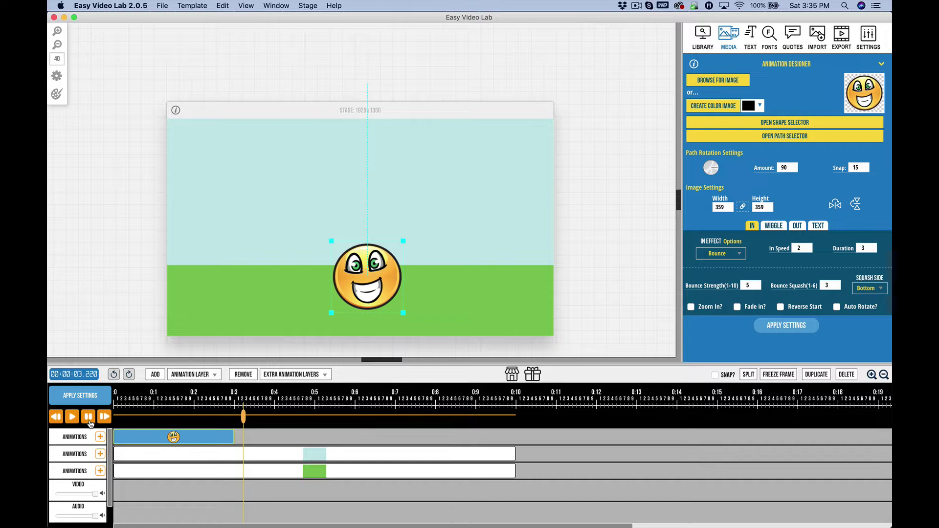
{"action": "left_click", "coordinate": [57, 417]}
{"action": "left_click", "coordinate": [72, 417]}
Scrub the playhead to 3, 2.8, 0.45, 0.9 and 2.09 seconds to check the squash on landing.
{"action": "left_click", "coordinate": [236, 416]}
{"action": "left_click", "coordinate": [228, 416]}
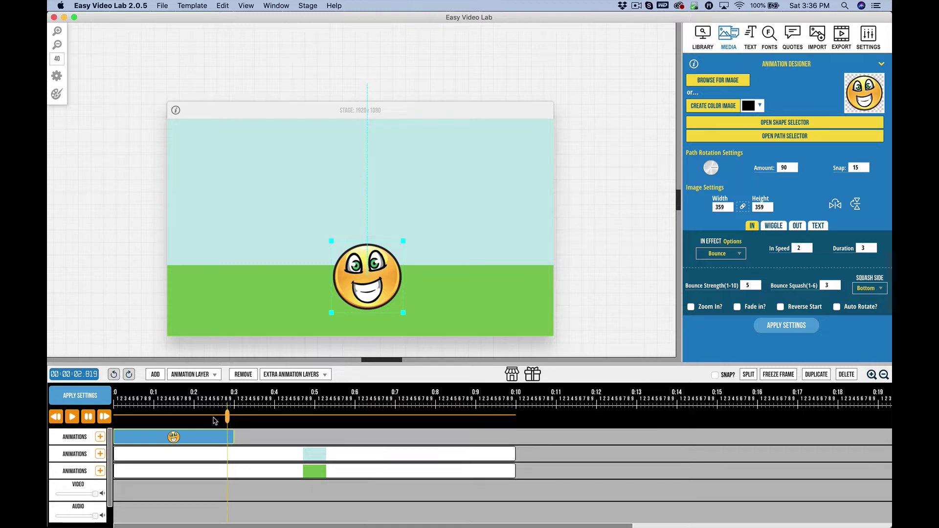
{"action": "left_click_drag", "start_coordinate": [214, 420], "coordinate": [111, 422]}
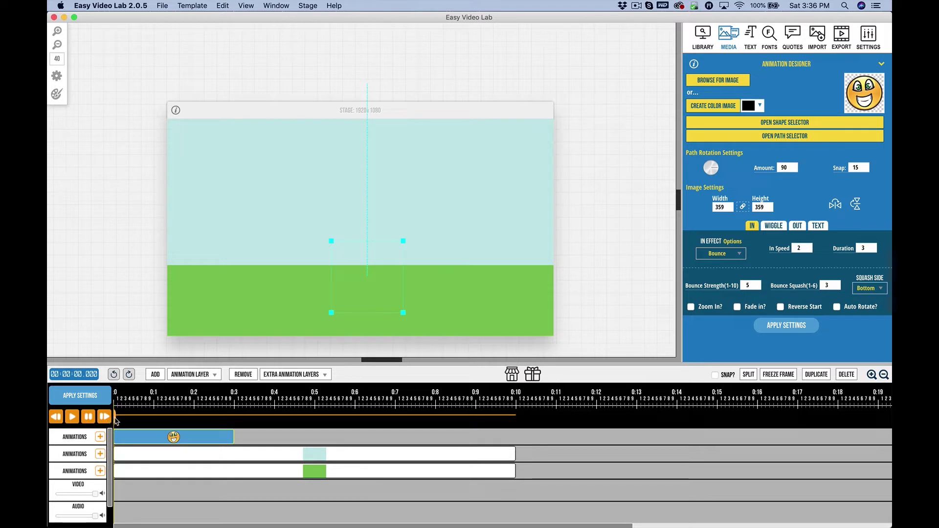
{"action": "left_click_drag", "start_coordinate": [116, 422], "coordinate": [150, 422]}
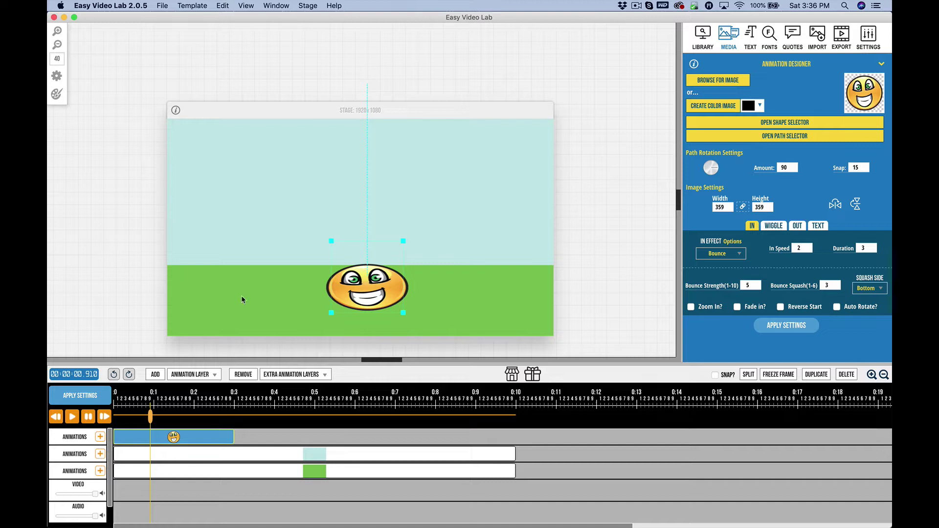
{"action": "left_click_drag", "start_coordinate": [150, 420], "coordinate": [197, 420]}
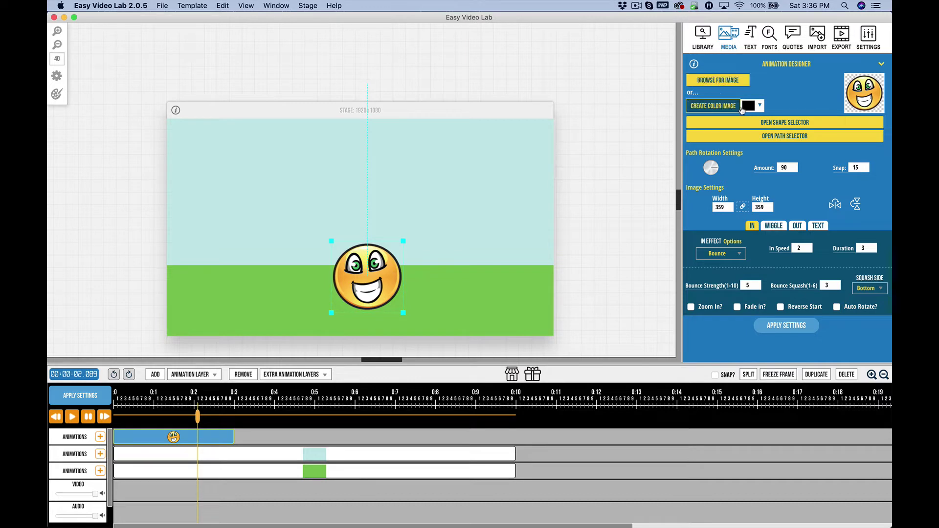
Open and close the shape grid twice, ending with the image and Bounce settings visible.
{"action": "left_click", "coordinate": [777, 121]}
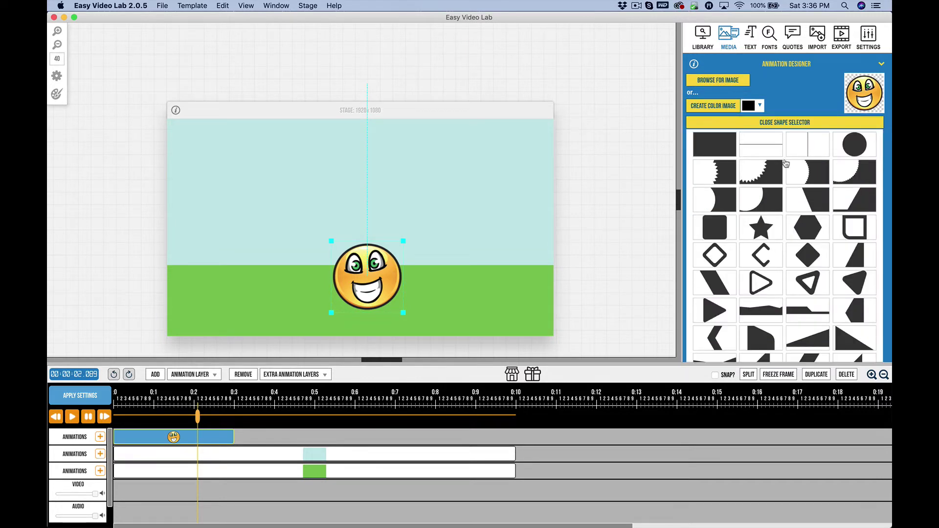
{"action": "left_click", "coordinate": [823, 125]}
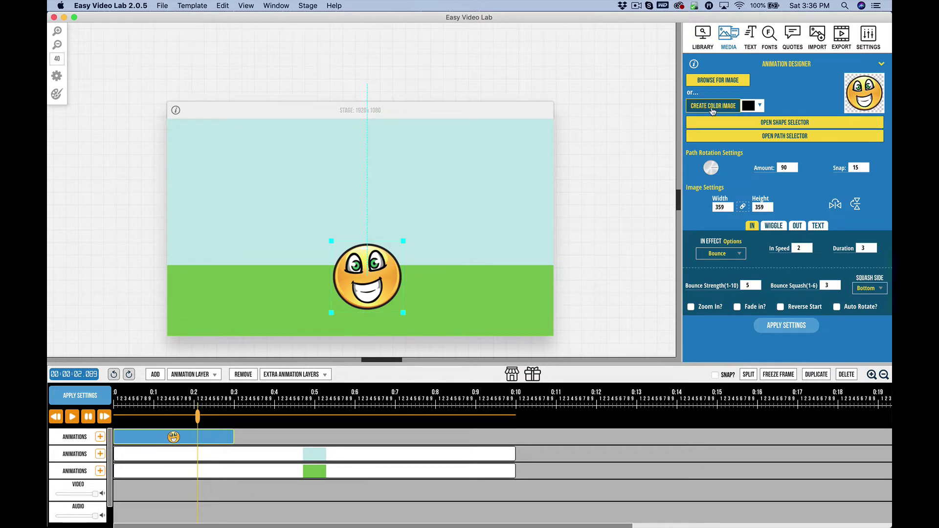
{"action": "left_click", "coordinate": [760, 125]}
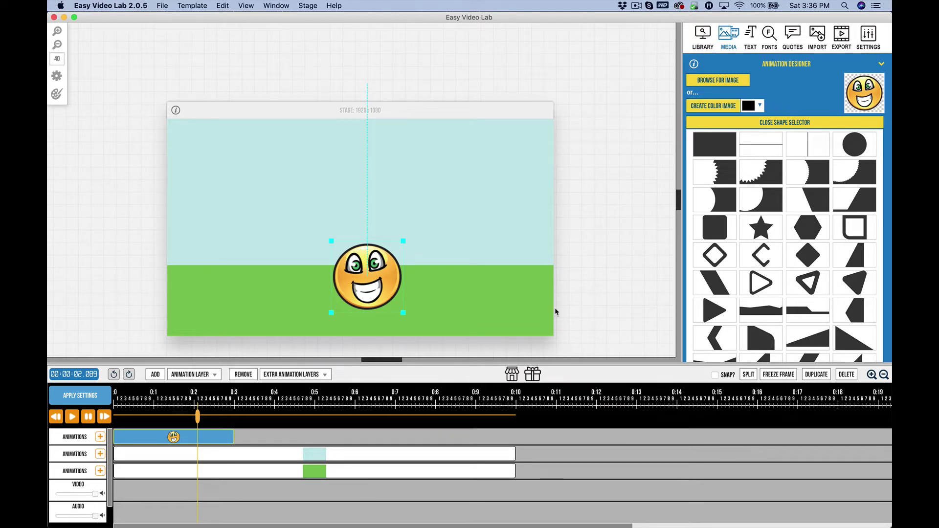
{"action": "left_click", "coordinate": [818, 124]}
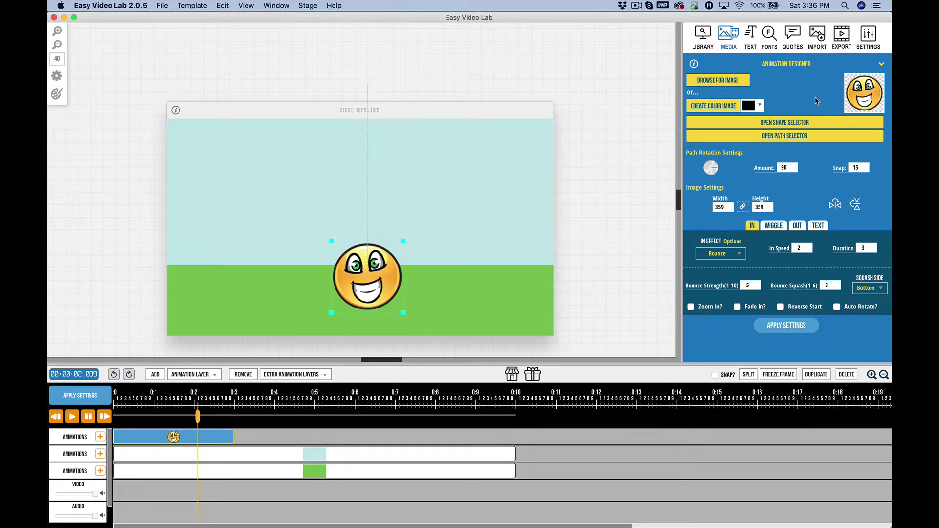
{"action": "left_click", "coordinate": [748, 140]}
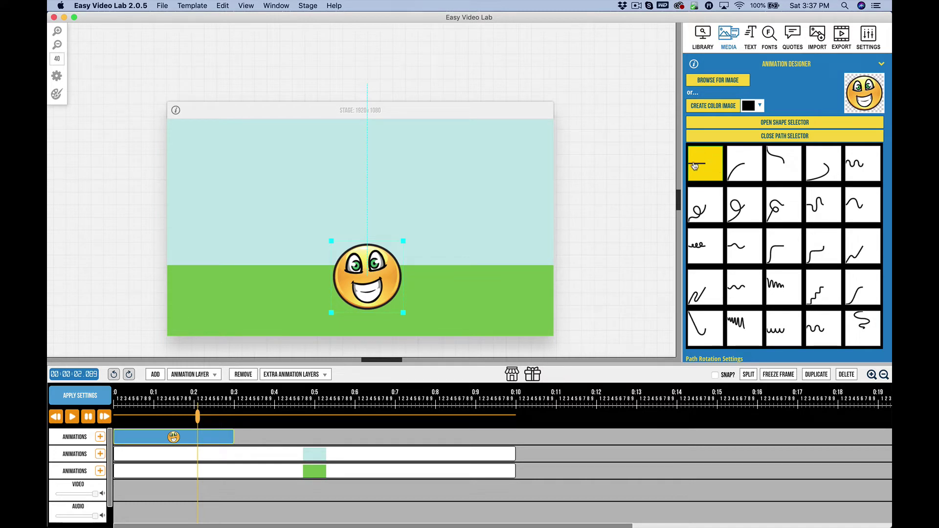
{"action": "left_click", "coordinate": [718, 140]}
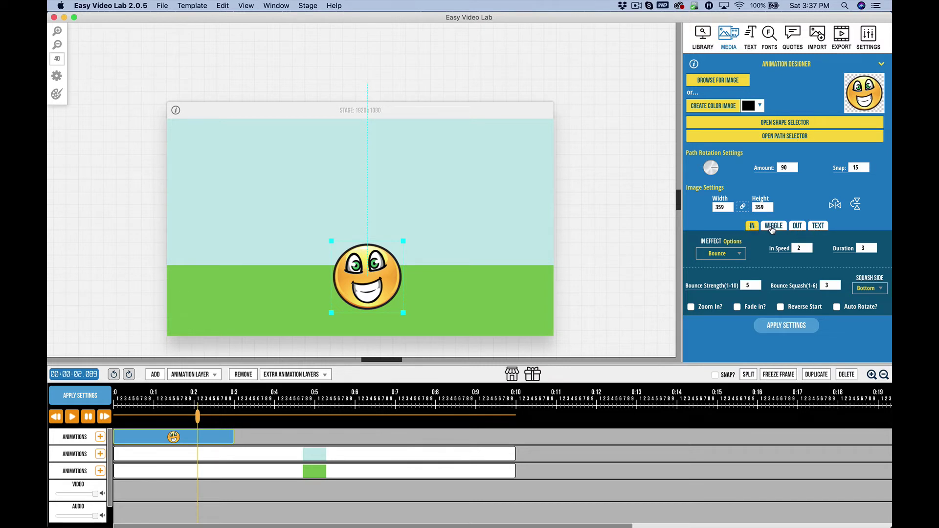
{"action": "left_click", "coordinate": [773, 226]}
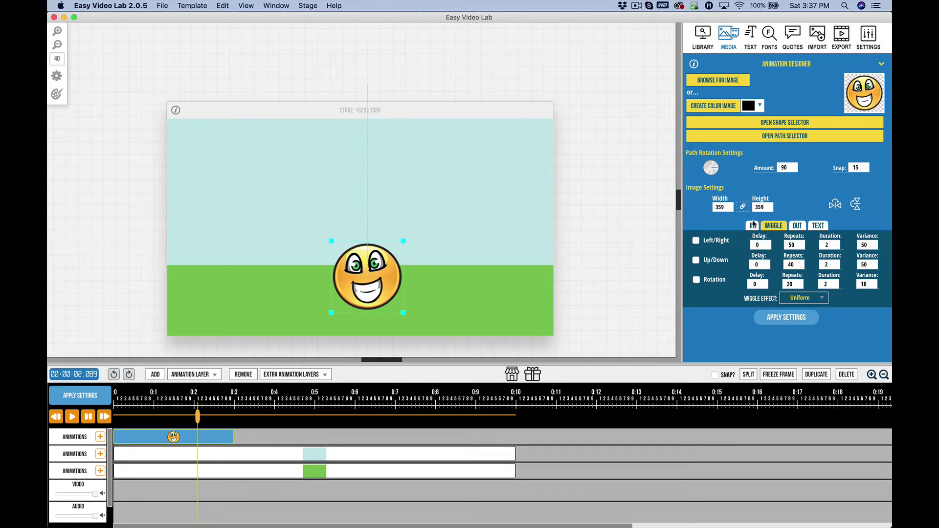
{"action": "left_click", "coordinate": [797, 226]}
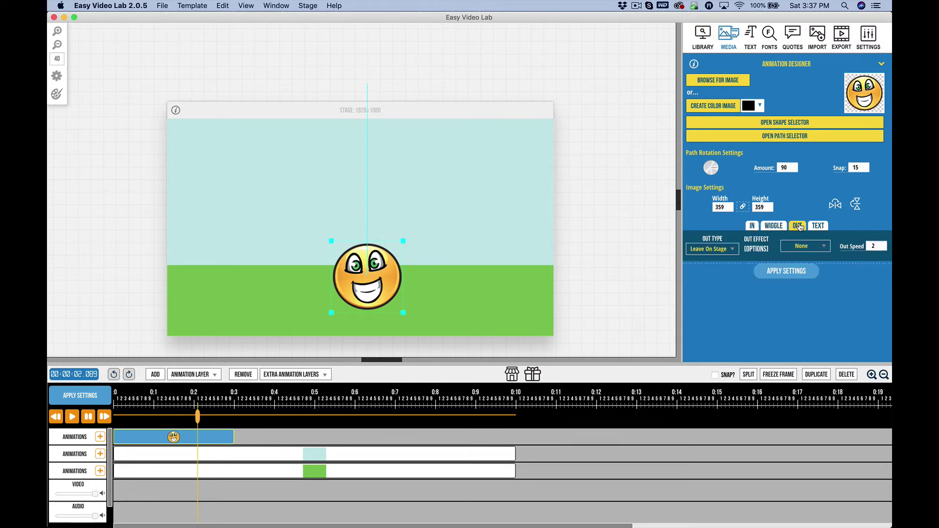
{"action": "left_click", "coordinate": [817, 225]}
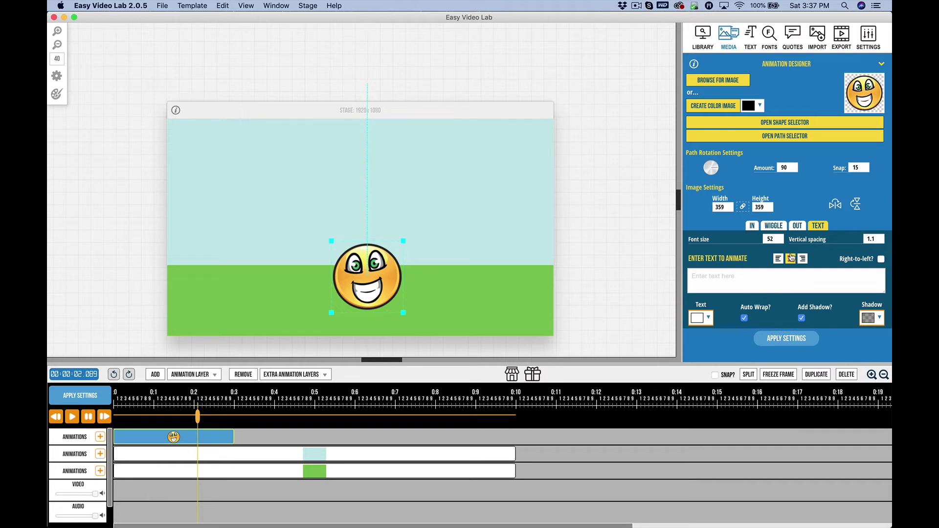
{"action": "left_click", "coordinate": [752, 226]}
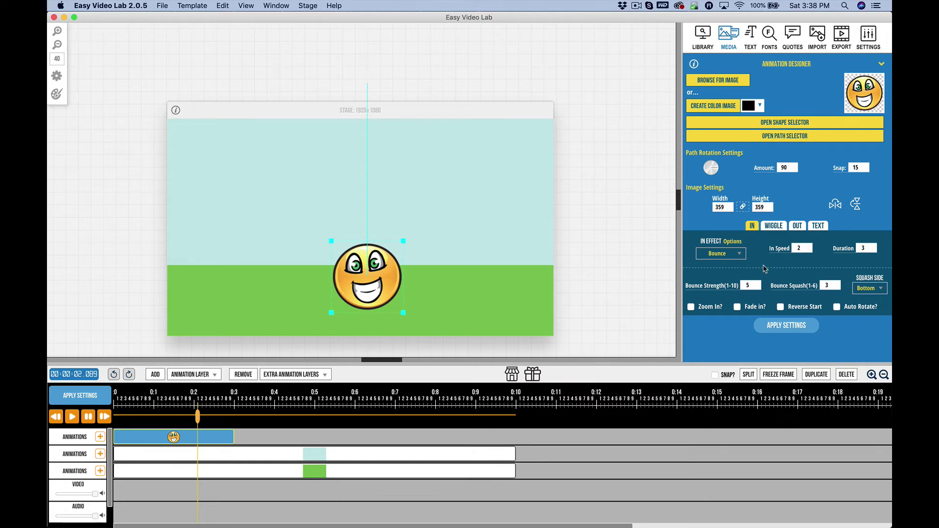
{"action": "left_click", "coordinate": [56, 417]}
{"action": "left_click", "coordinate": [72, 417]}
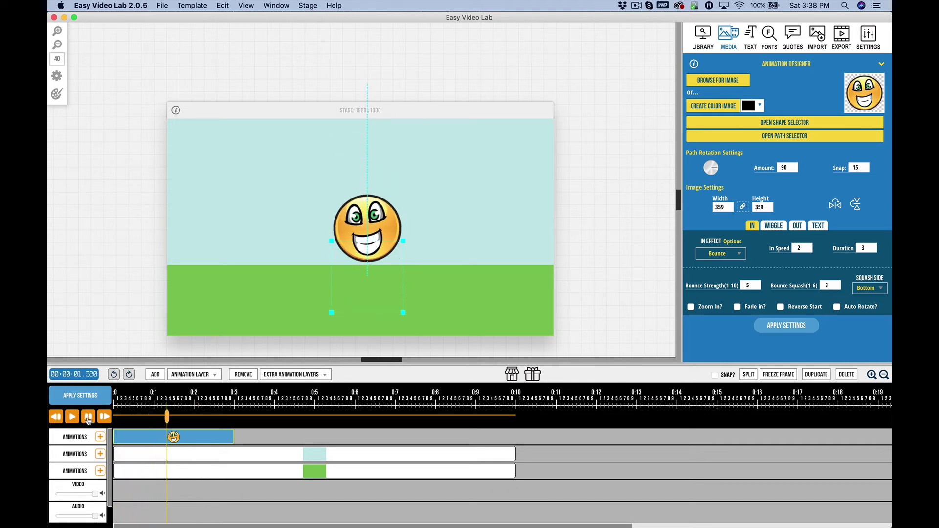
{"action": "left_click", "coordinate": [88, 419]}
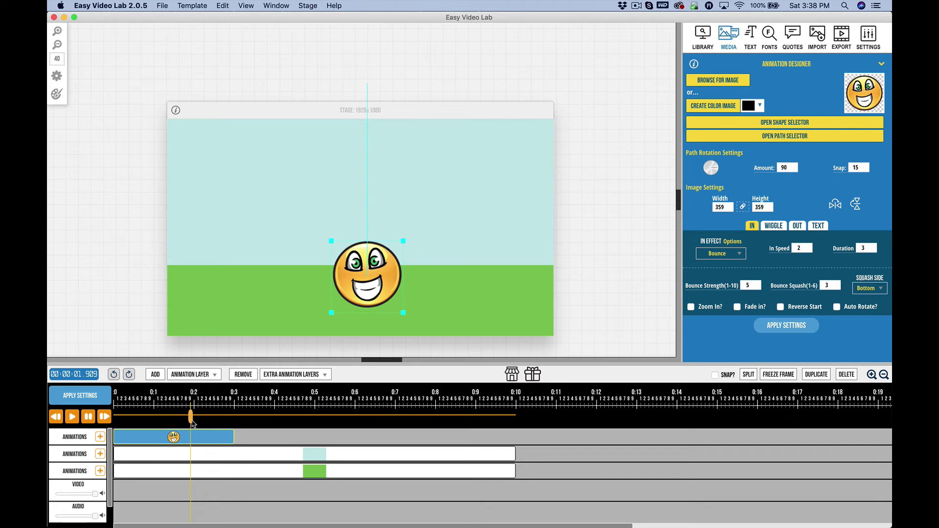
{"action": "left_click_drag", "start_coordinate": [191, 423], "coordinate": [198, 426]}
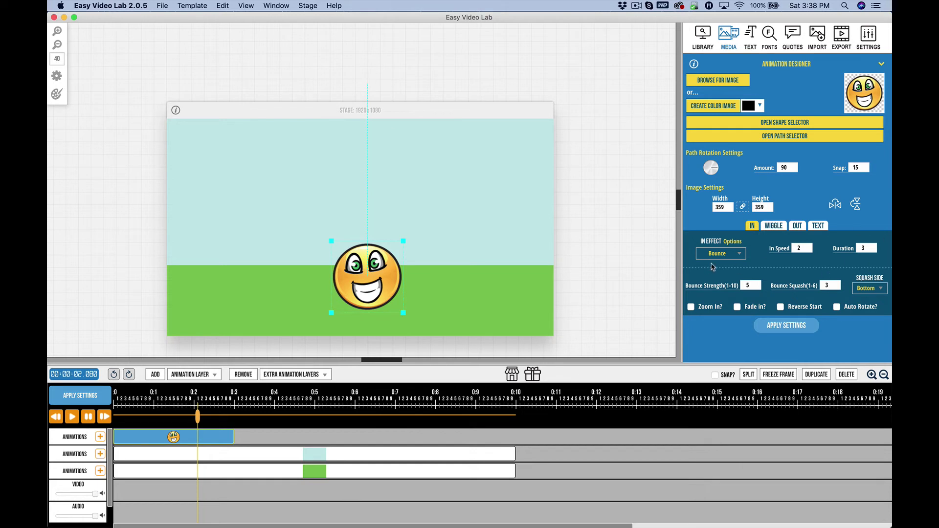
{"action": "left_click", "coordinate": [797, 227]}
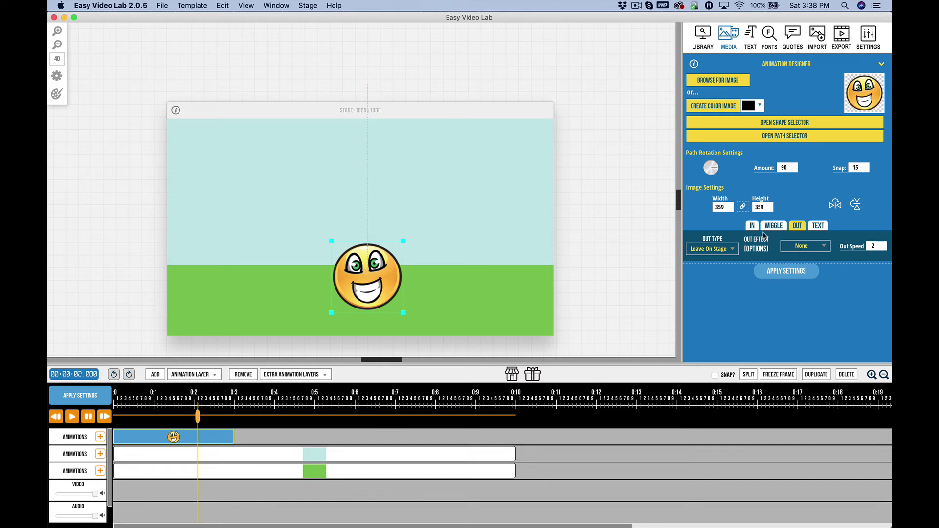
{"action": "left_click", "coordinate": [723, 254]}
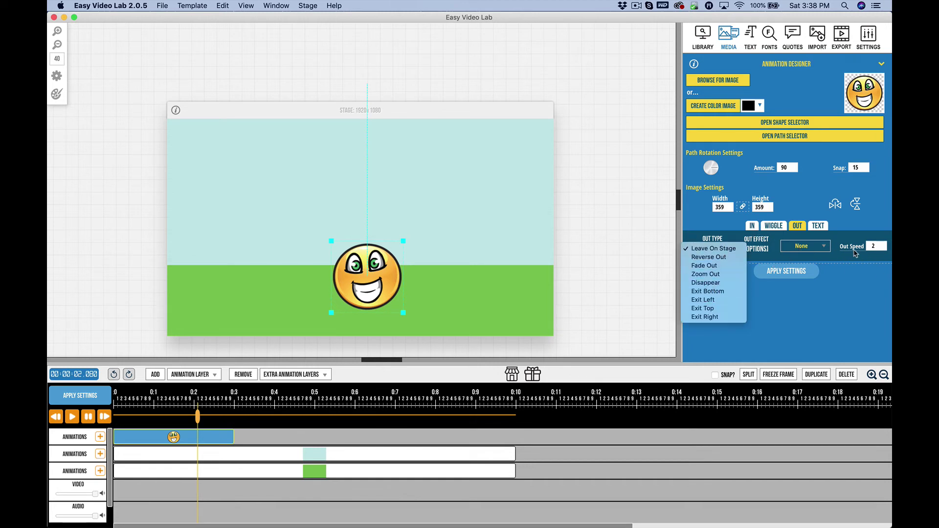
{"action": "left_click", "coordinate": [842, 240]}
{"action": "left_click", "coordinate": [752, 226]}
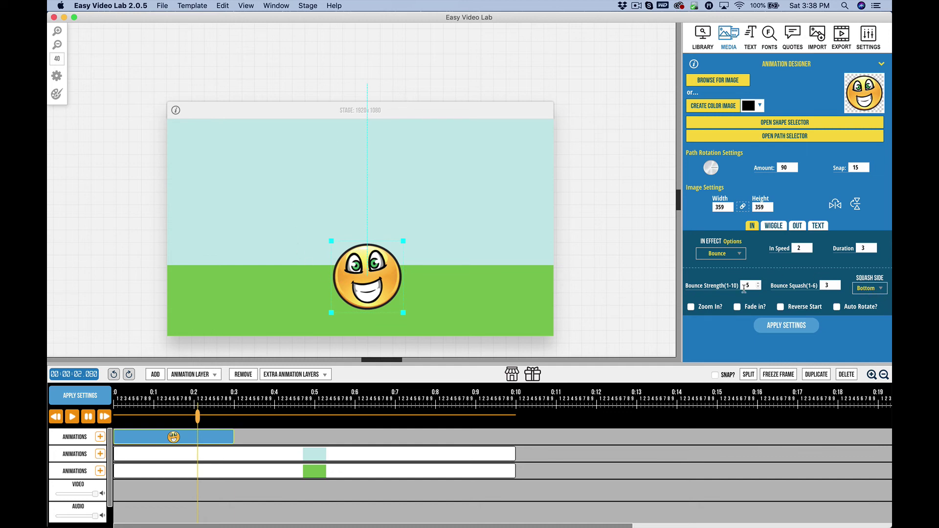
Try a Right squash side on the bounce and apply it.
{"action": "left_click", "coordinate": [867, 287]}
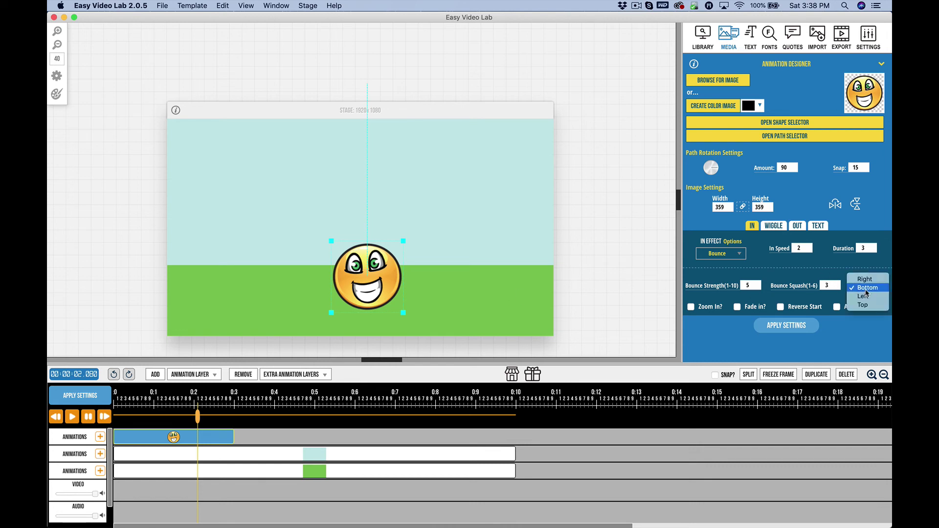
{"action": "left_click", "coordinate": [866, 279]}
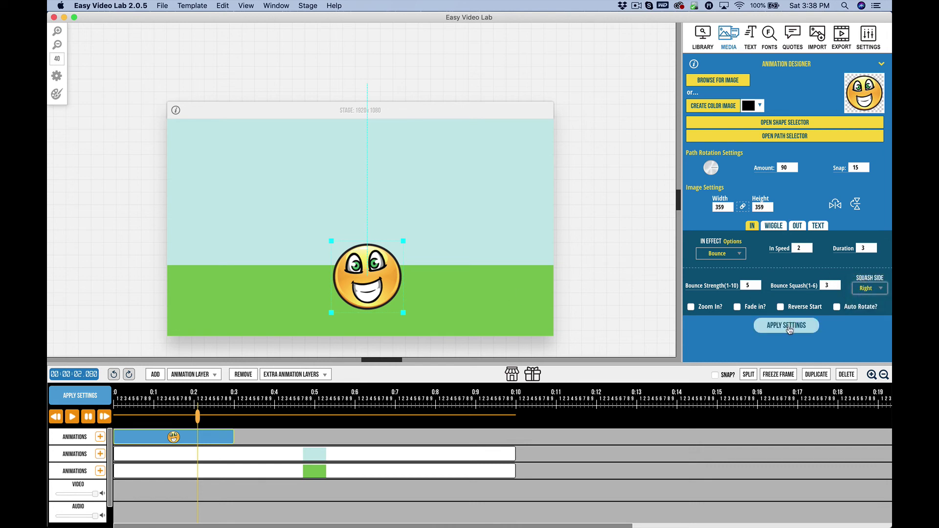
{"action": "left_click", "coordinate": [788, 327]}
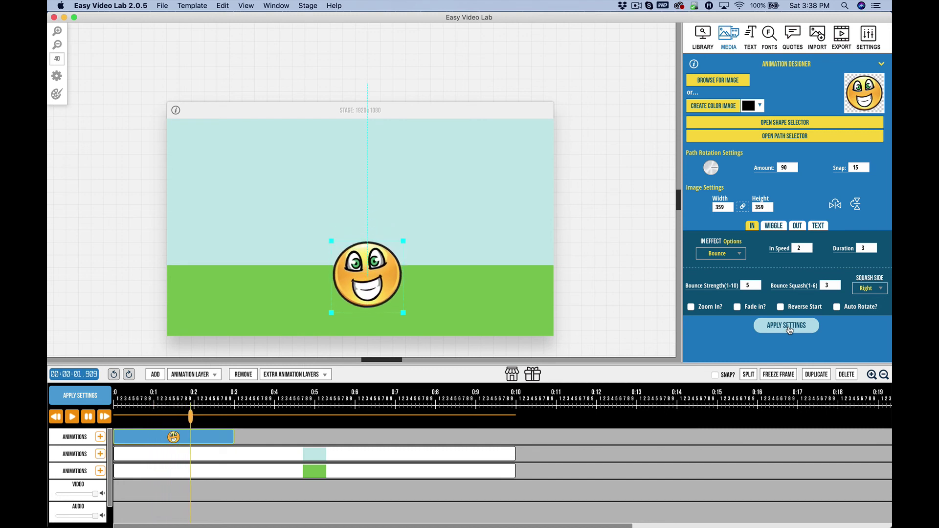
Revert the squash side to Bottom and apply it, replaying the bounce.
{"action": "left_click", "coordinate": [869, 291]}
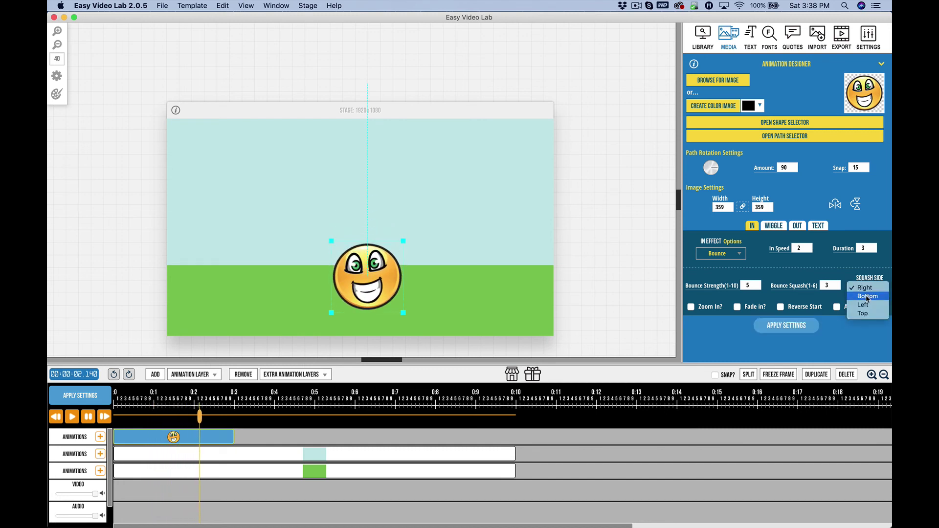
{"action": "left_click", "coordinate": [333, 329]}
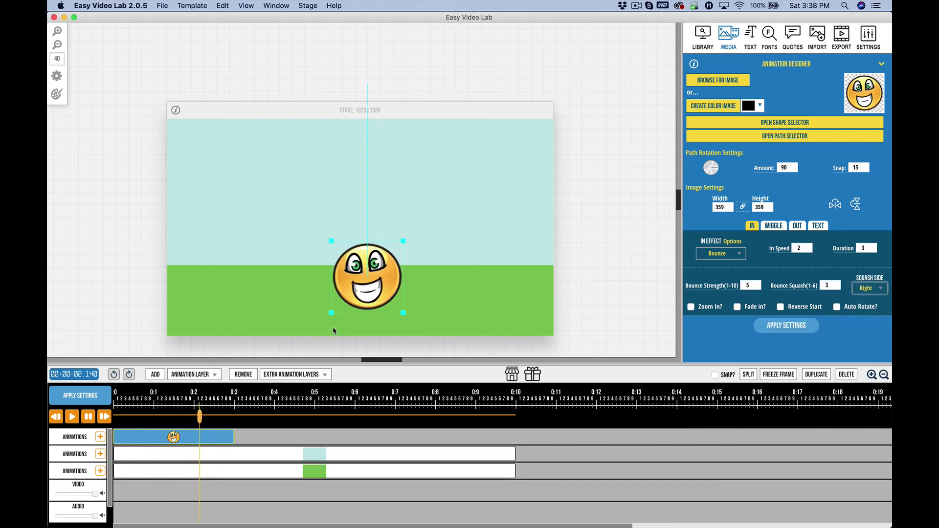
{"action": "left_click", "coordinate": [773, 331]}
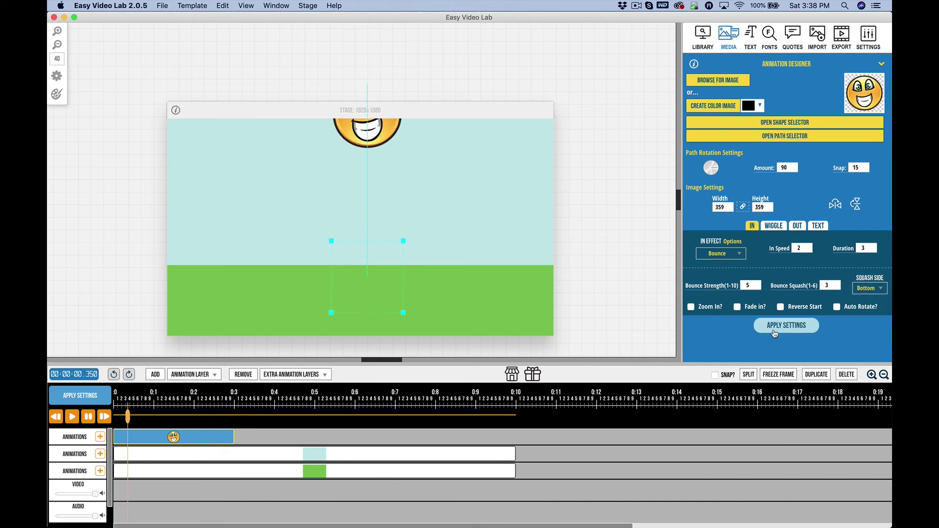